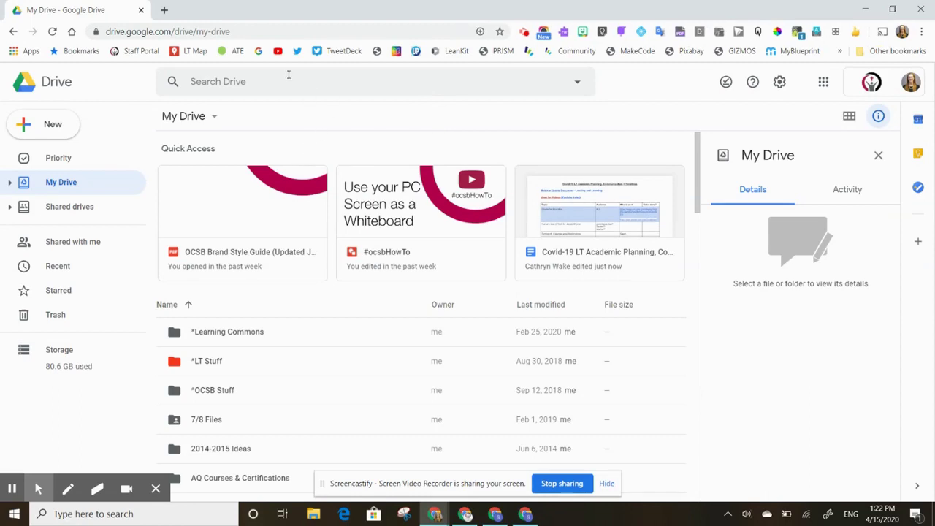
Step: Search Drive for 'question builder' to list the Question Builder Chart documents and copies
{"action": "left_click", "coordinate": [278, 80]}
{"action": "type", "text": "qu"}
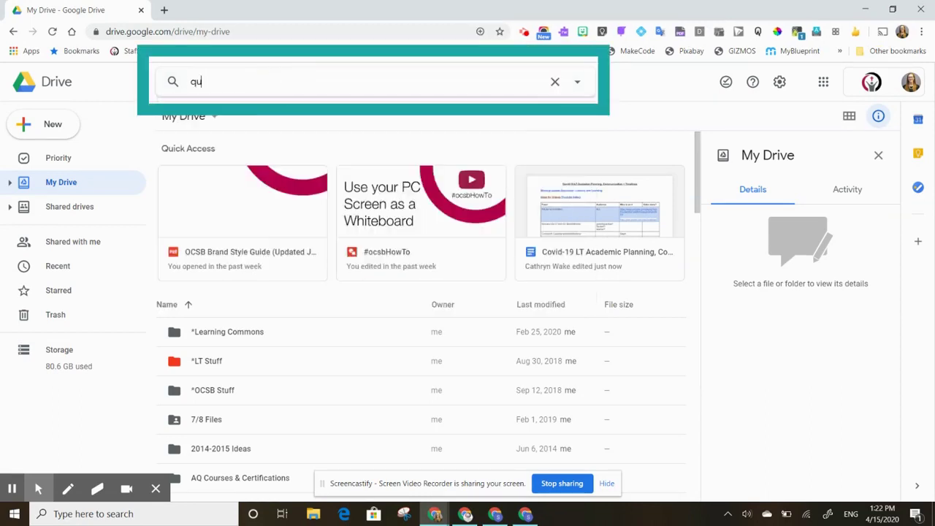
{"action": "type", "text": "estion builder"}
{"action": "key", "text": "Return"}
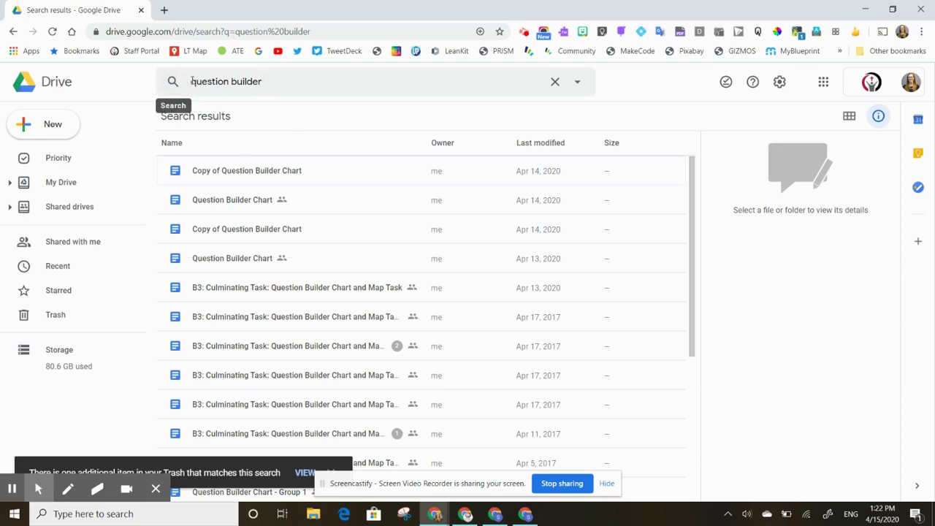
Step: Filter the question builder search to Type Presentations, leaving Owner as Anyone, and run it
{"action": "left_click", "coordinate": [578, 83]}
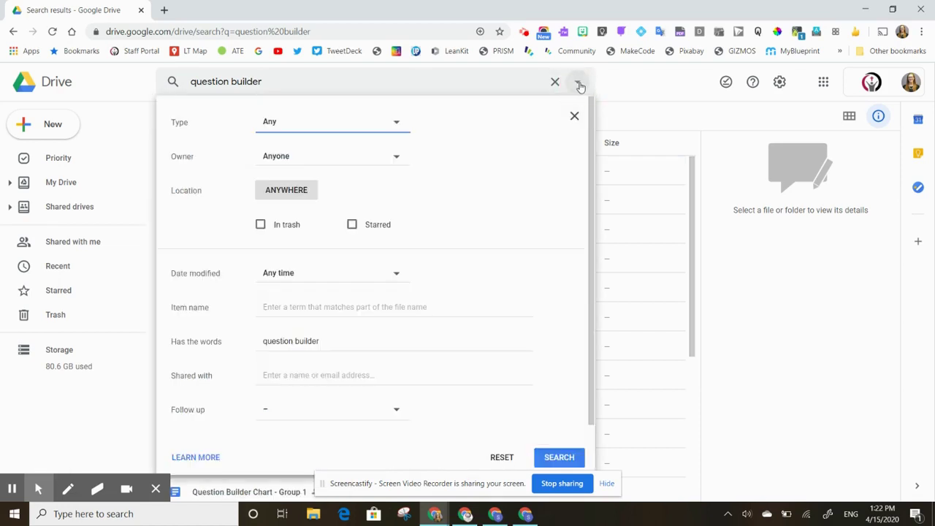
{"action": "left_click", "coordinate": [393, 122]}
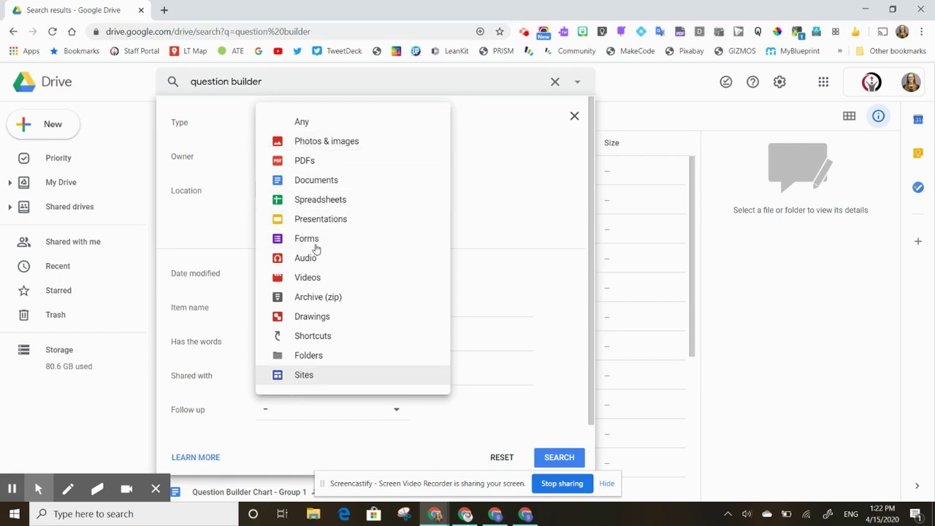
{"action": "left_click", "coordinate": [495, 146]}
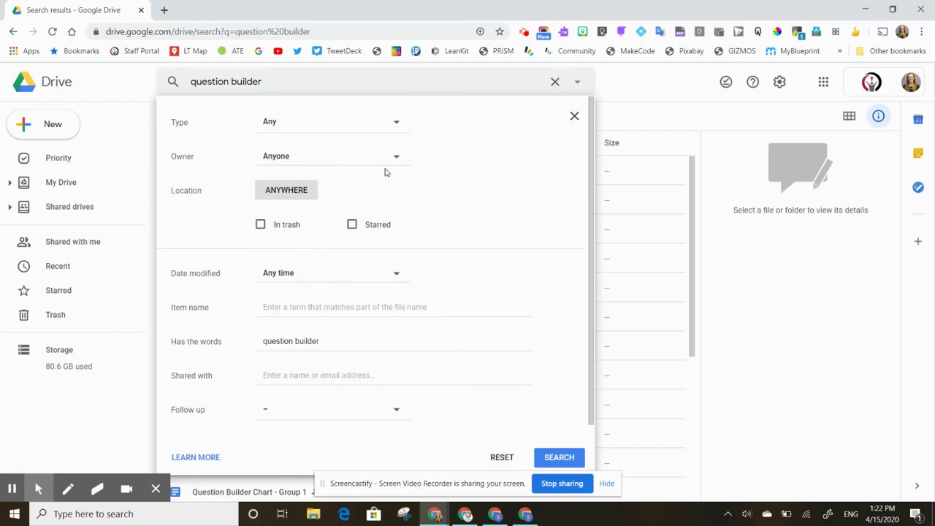
{"action": "left_click", "coordinate": [402, 161]}
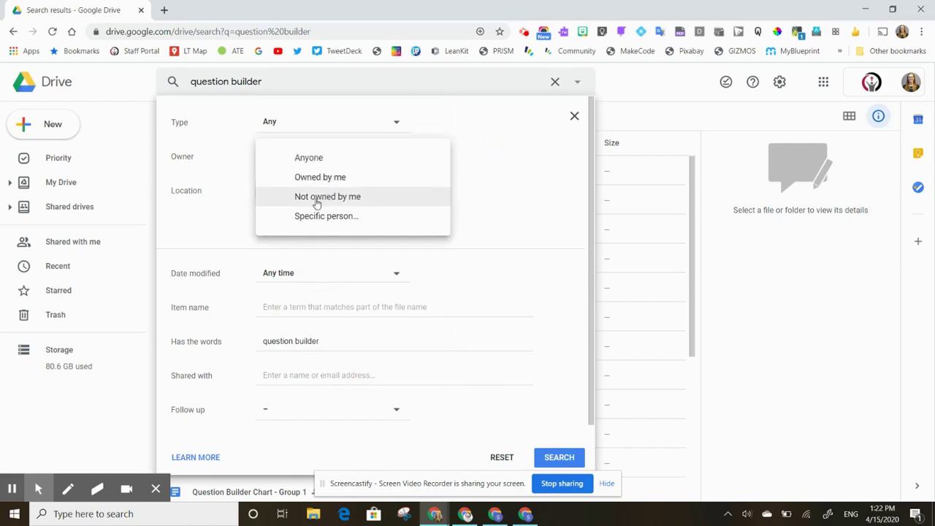
{"action": "left_click", "coordinate": [522, 219]}
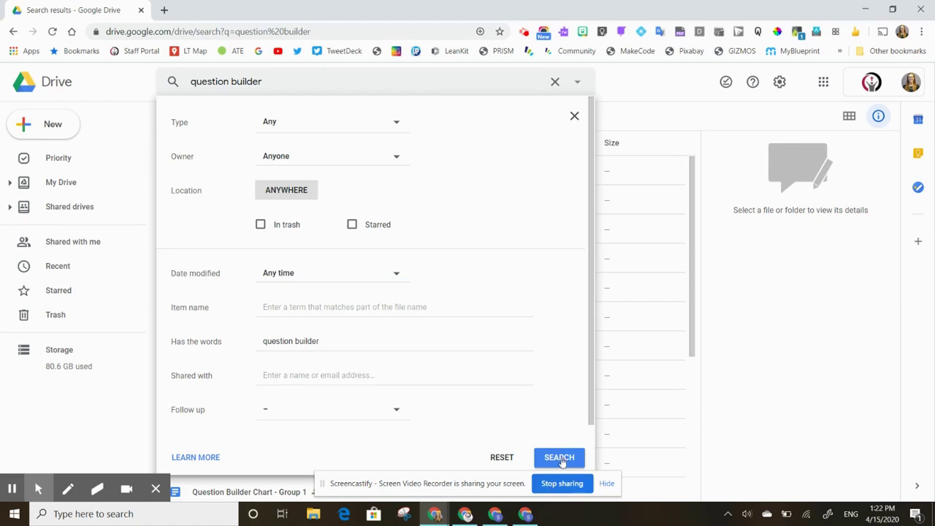
{"action": "left_click", "coordinate": [396, 129]}
{"action": "left_click", "coordinate": [338, 218]}
{"action": "left_click", "coordinate": [560, 458]}
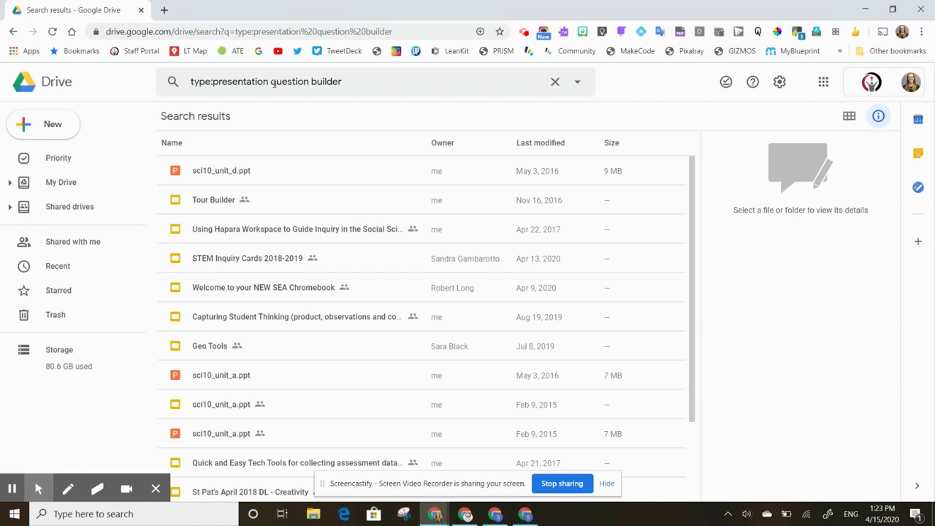
Step: Select the 'type:presentation question builder' query text in the Drive search box
{"action": "left_click_drag", "start_coordinate": [272, 82], "coordinate": [341, 81]}
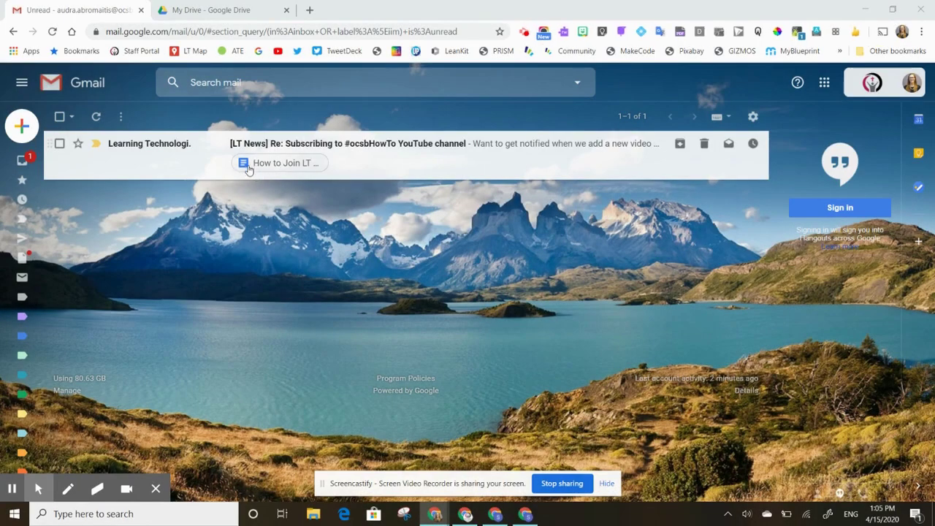
Step: Open the LT News email and save its How to Join LT News attachment to Drive
{"action": "left_click", "coordinate": [312, 146]}
{"action": "scroll", "coordinate": [365, 330], "scroll_direction": "down", "scroll_amount": 5}
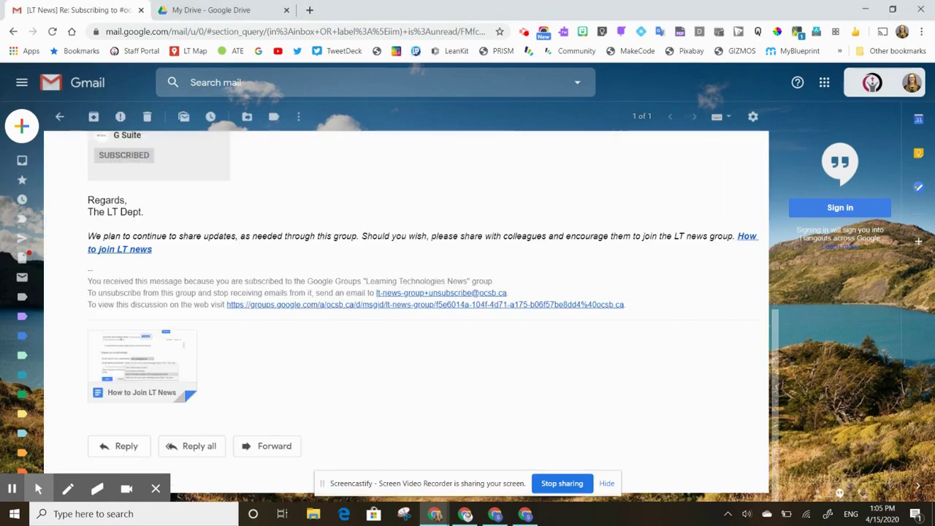
{"action": "mouse_move", "coordinate": [117, 358]}
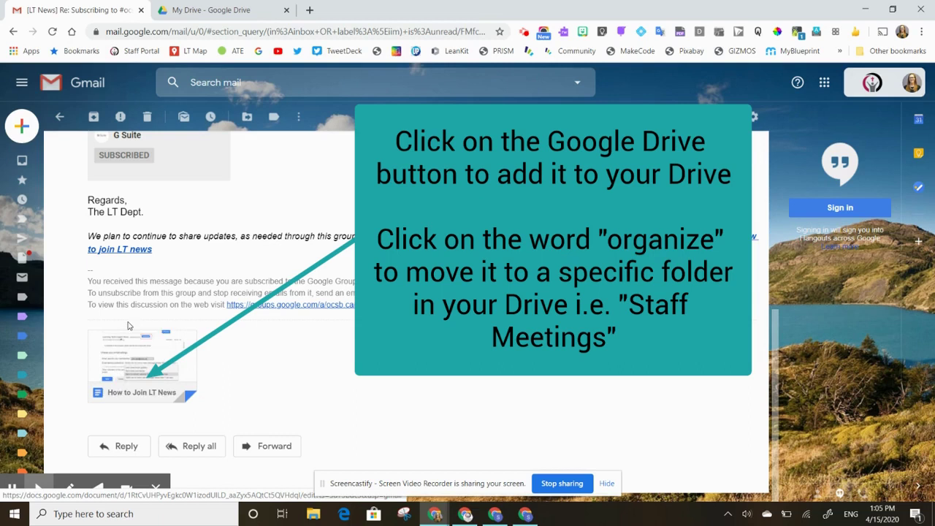
{"action": "left_click", "coordinate": [117, 387]}
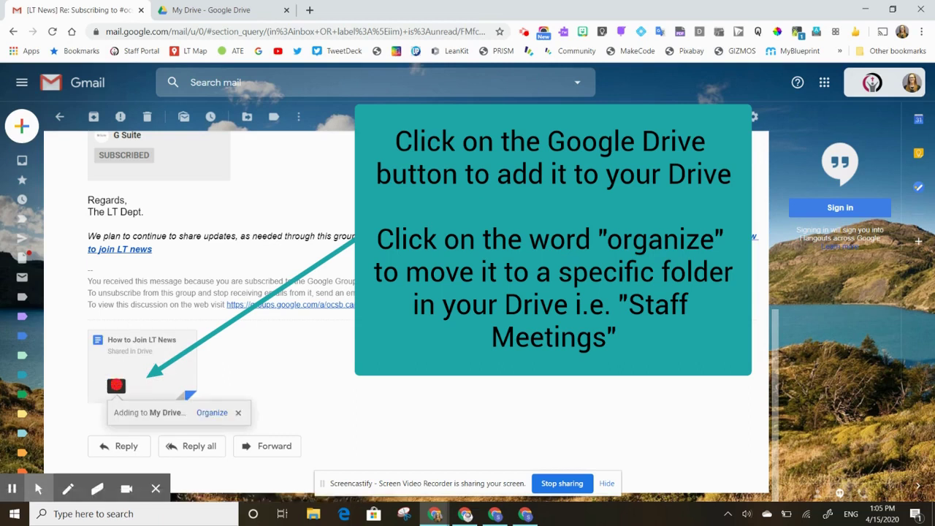
Step: Move the saved How to Join LT News document into *LT Stuff › 2019-2020 › *COVID
{"action": "left_click", "coordinate": [212, 414]}
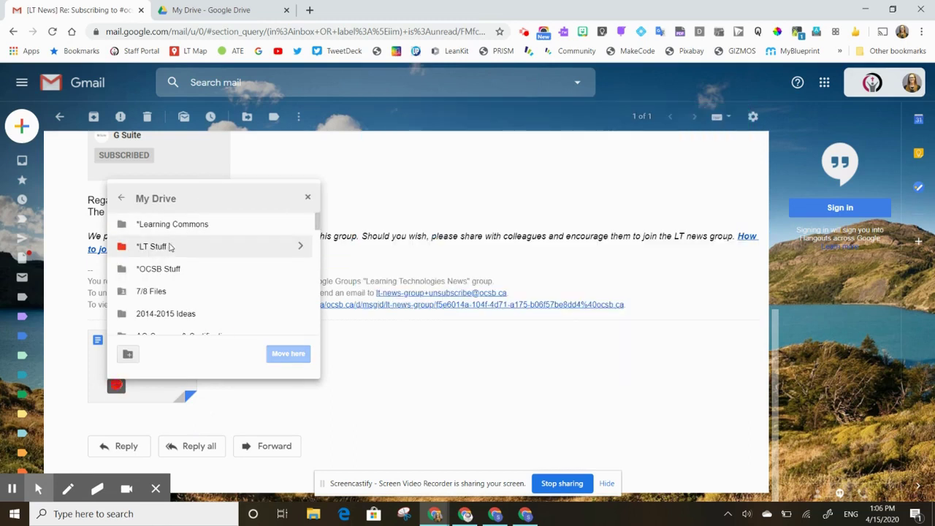
{"action": "left_click", "coordinate": [300, 246]}
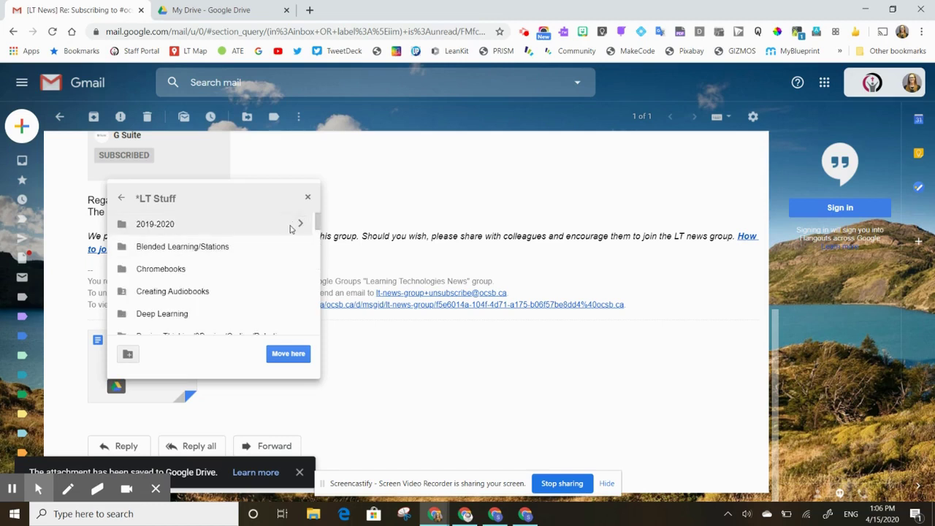
{"action": "left_click", "coordinate": [300, 224]}
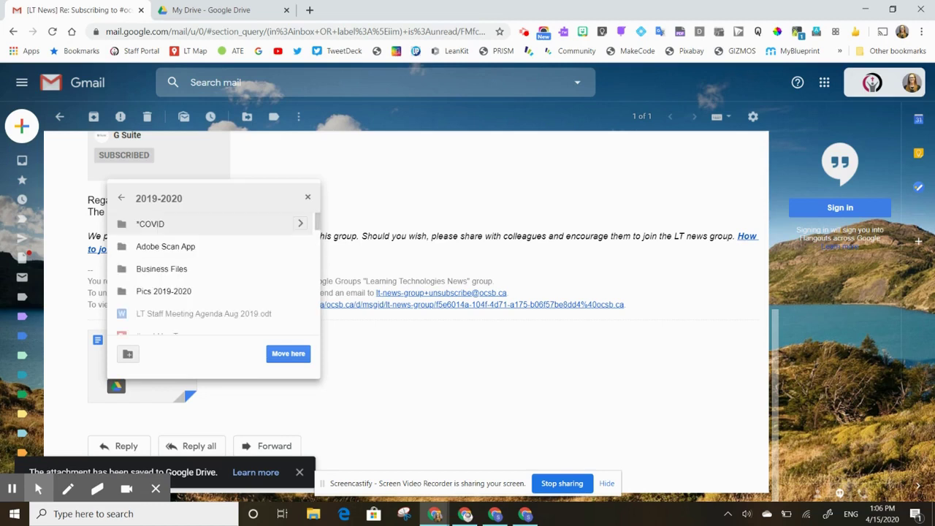
{"action": "left_click", "coordinate": [276, 229]}
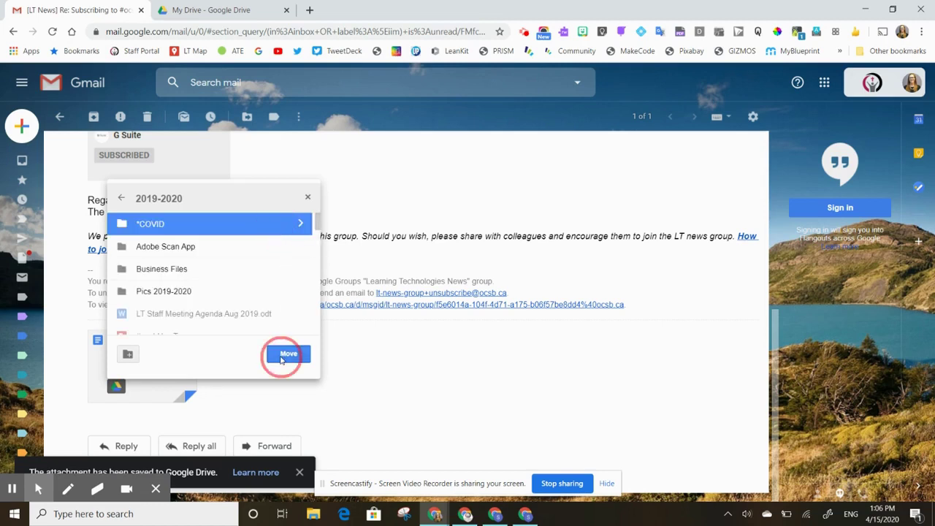
{"action": "left_click", "coordinate": [283, 354]}
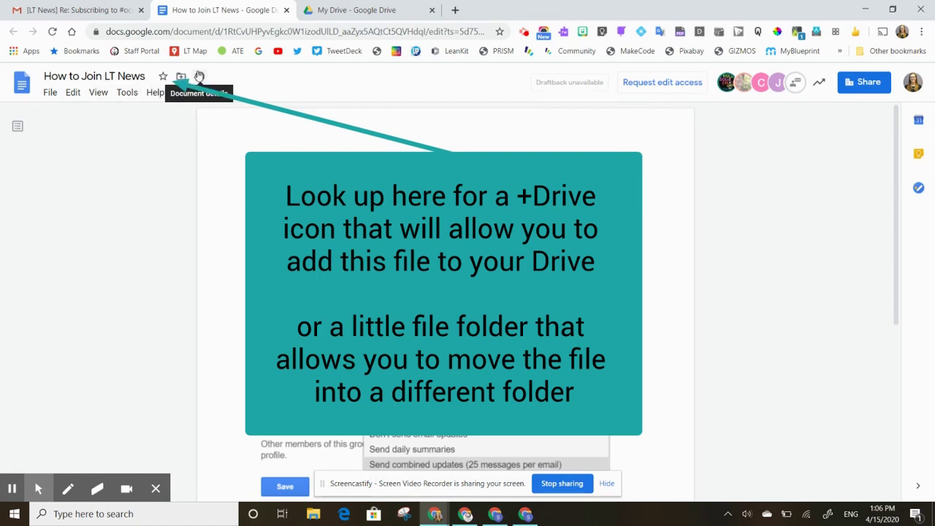
Step: Check that How to Join LT News sits in the *COVID and Tech Tips folders, then view its file commands
{"action": "left_click", "coordinate": [181, 77]}
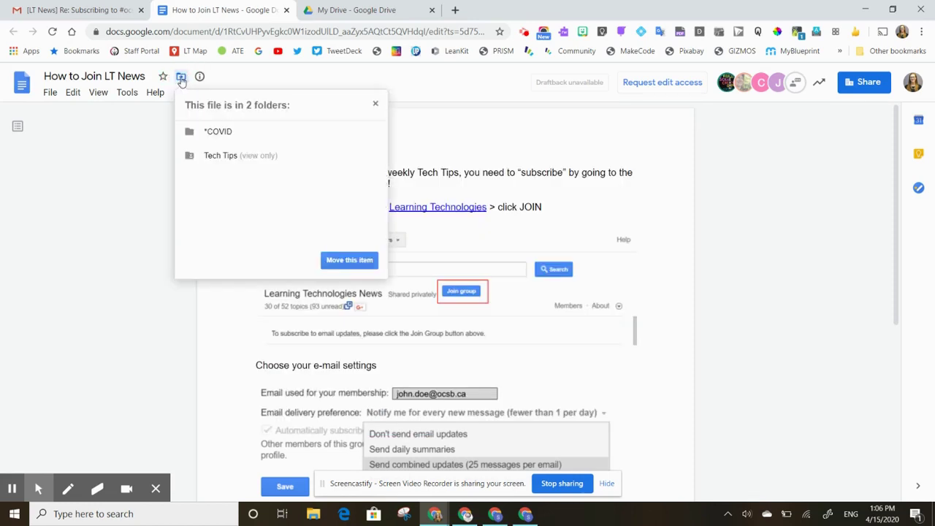
{"action": "left_click", "coordinate": [132, 156]}
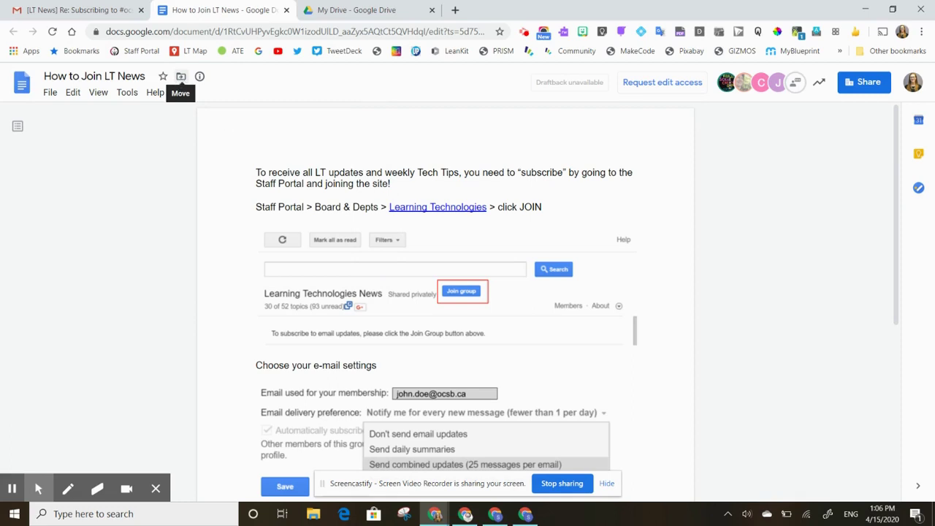
{"action": "left_click", "coordinate": [44, 95]}
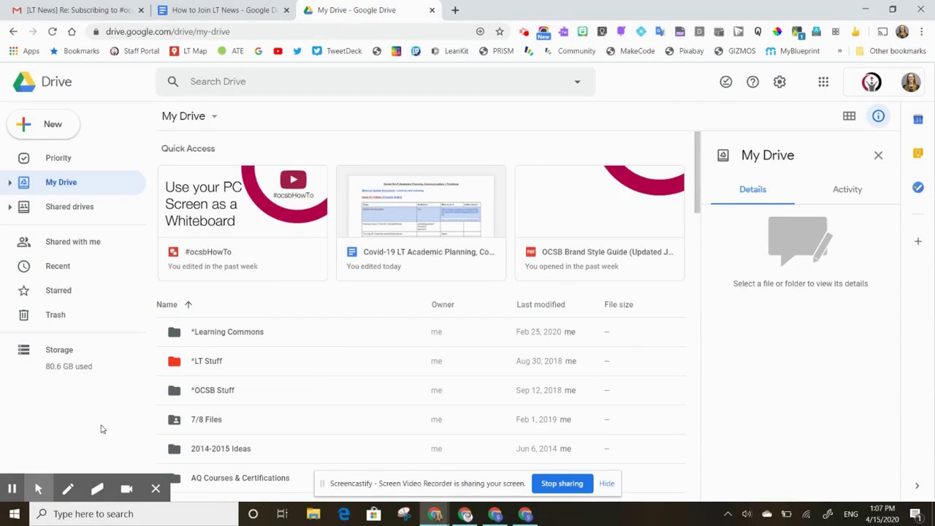
Step: Show Shared with me and scroll through today's shared PDF and ESL Check In video
{"action": "left_click", "coordinate": [68, 249]}
{"action": "scroll", "coordinate": [318, 354], "scroll_direction": "down", "scroll_amount": 3}
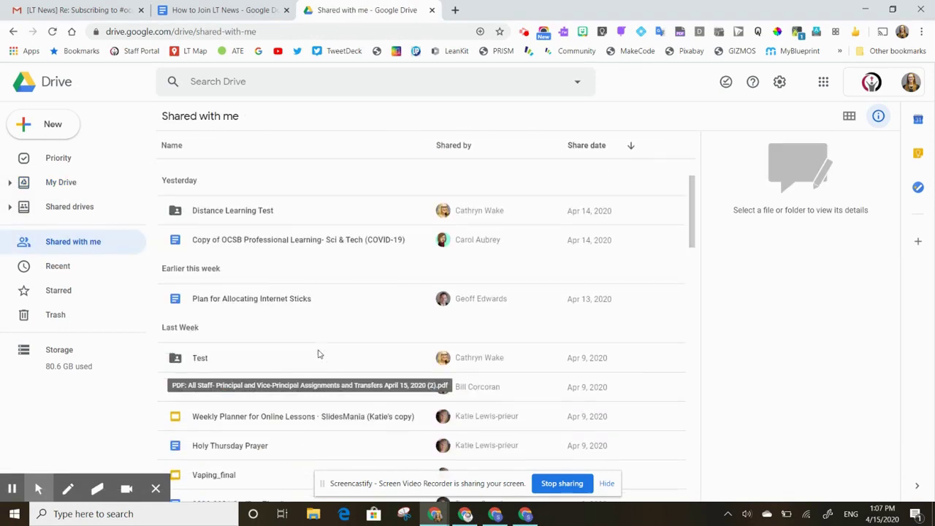
{"action": "scroll", "coordinate": [318, 354], "scroll_direction": "up", "scroll_amount": 3}
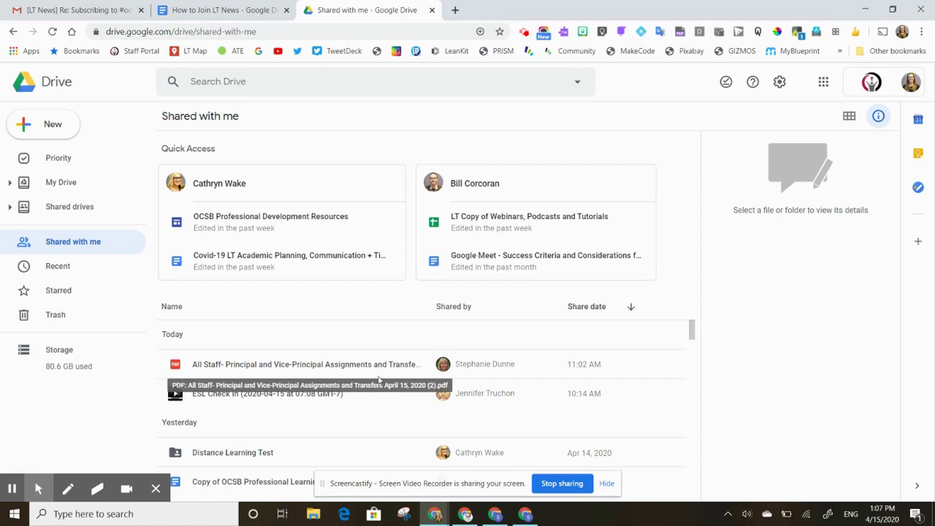
{"action": "right_click", "coordinate": [290, 365]}
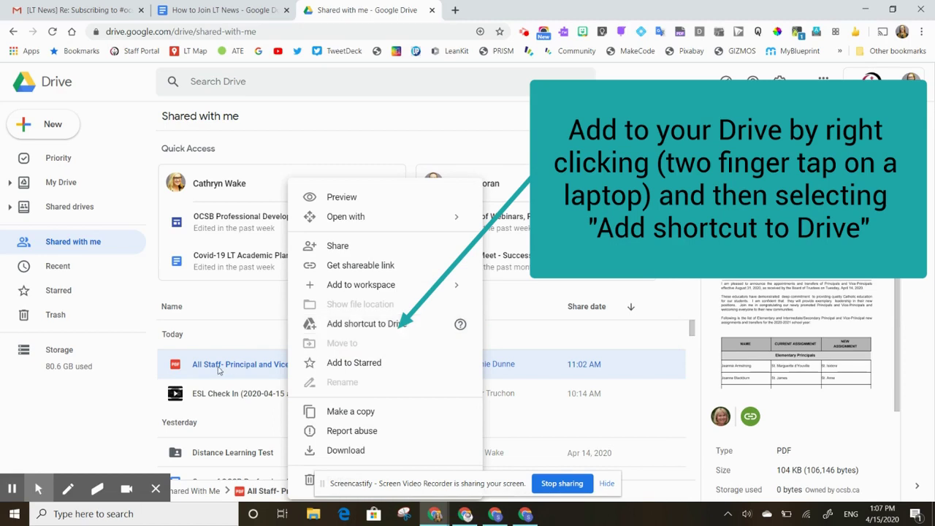
{"action": "left_click", "coordinate": [119, 424]}
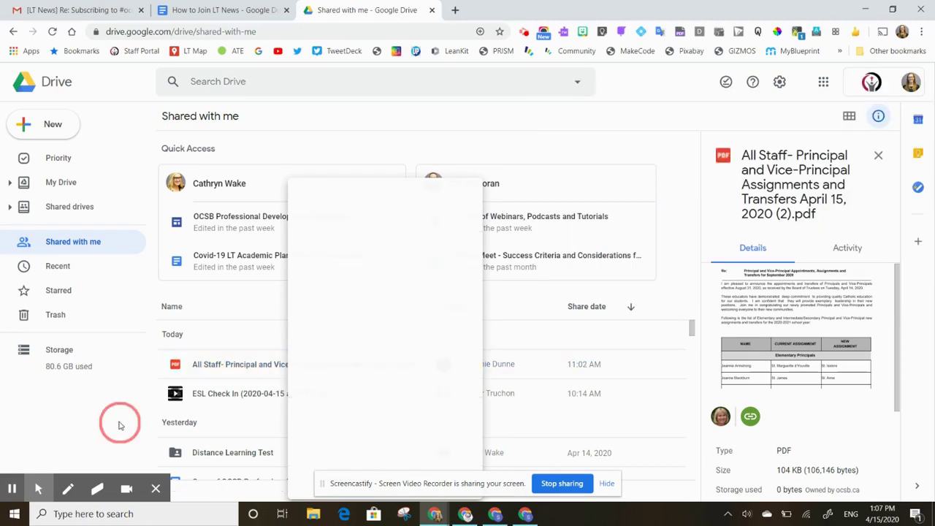
Step: Return to My Drive, scroll its file list, and briefly check the LT News email before coming back
{"action": "left_click", "coordinate": [55, 186]}
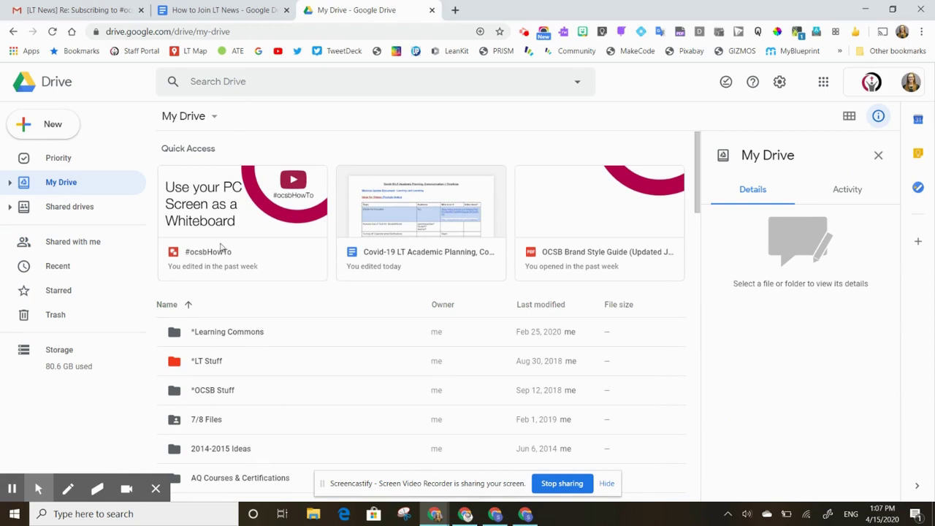
{"action": "scroll", "coordinate": [245, 414], "scroll_direction": "down", "scroll_amount": 4}
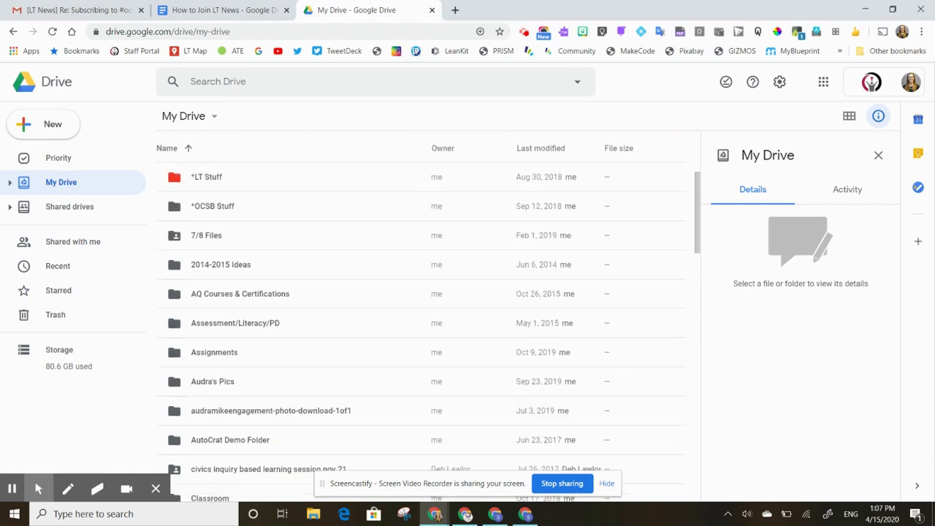
{"action": "scroll", "coordinate": [422, 314], "scroll_direction": "up", "scroll_amount": 4}
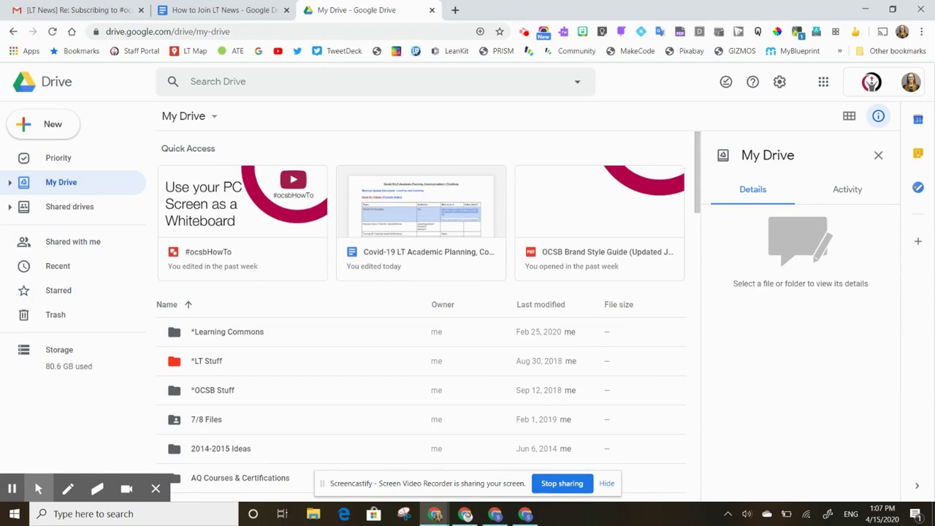
{"action": "left_click", "coordinate": [15, 459]}
{"action": "left_click", "coordinate": [95, 9]}
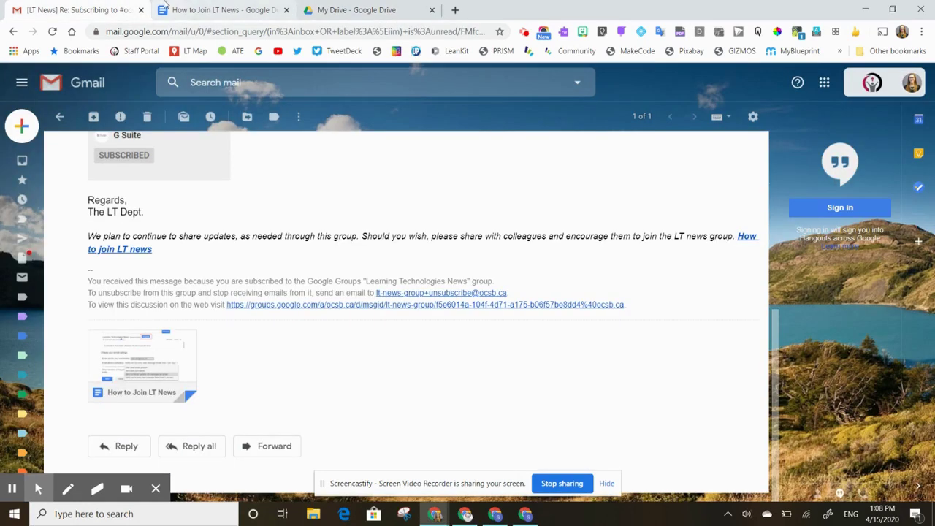
{"action": "left_click", "coordinate": [332, 9]}
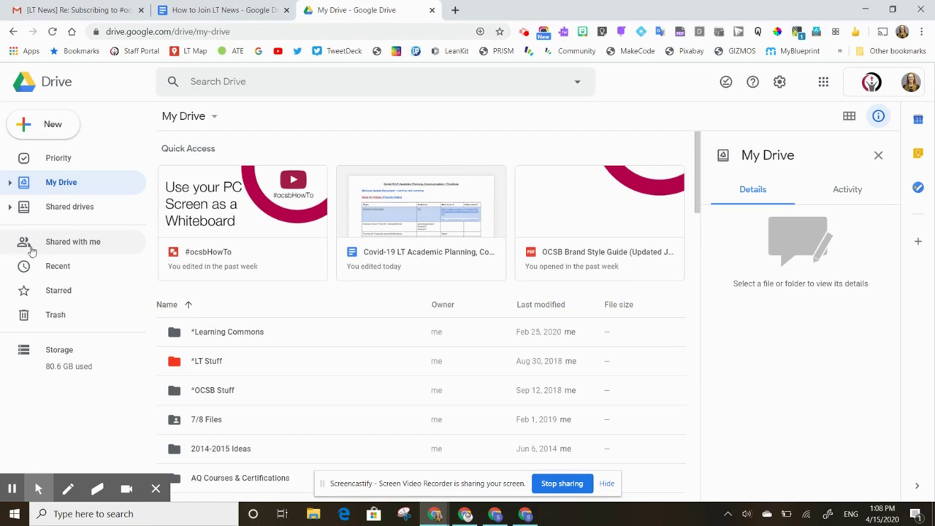
Step: Show the Shared with me list and scroll through it
{"action": "left_click", "coordinate": [76, 246]}
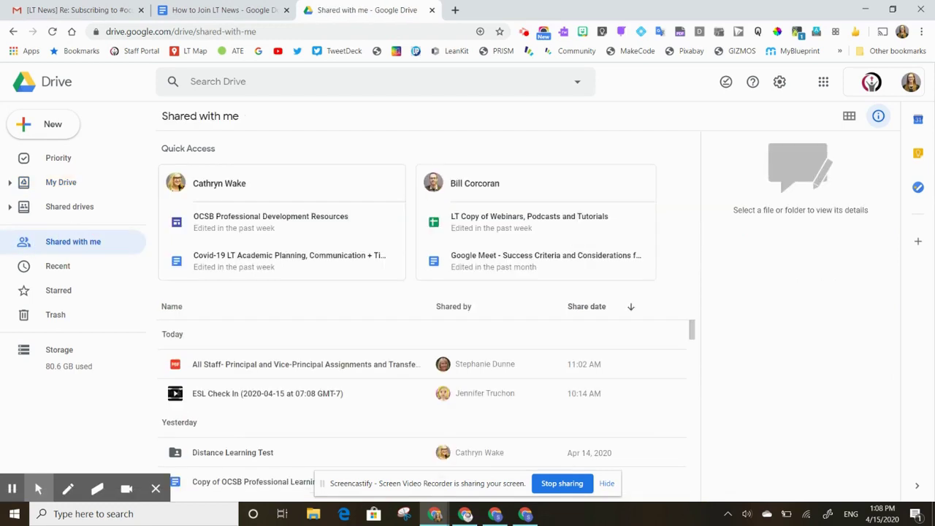
{"action": "scroll", "coordinate": [211, 415], "scroll_direction": "down", "scroll_amount": 4}
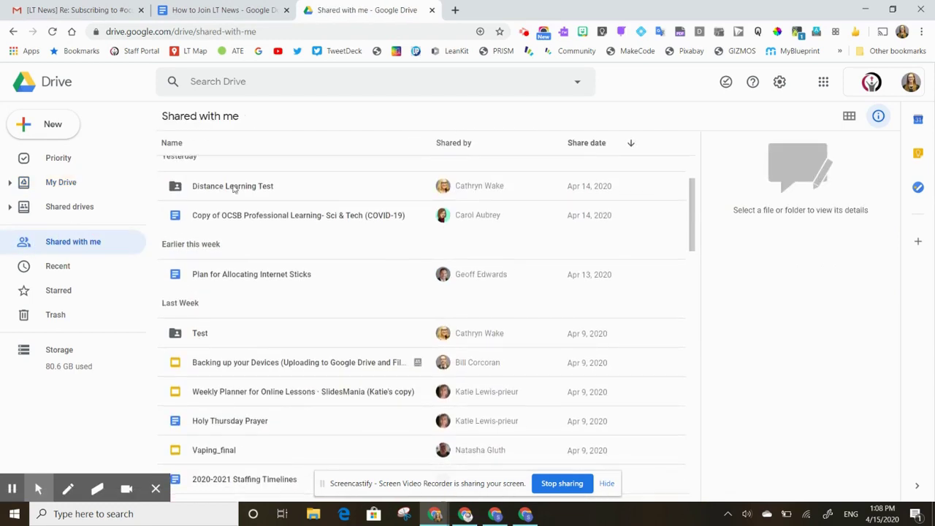
{"action": "scroll", "coordinate": [219, 431], "scroll_direction": "up", "scroll_amount": 5}
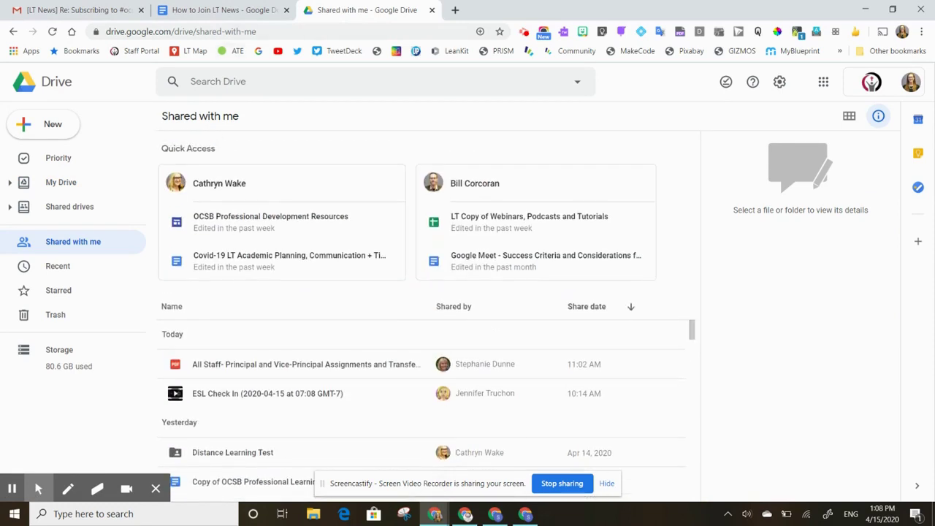
Step: Search Drive for 'covid', select the COVID result documents, and bring up advanced search options
{"action": "left_click", "coordinate": [222, 82]}
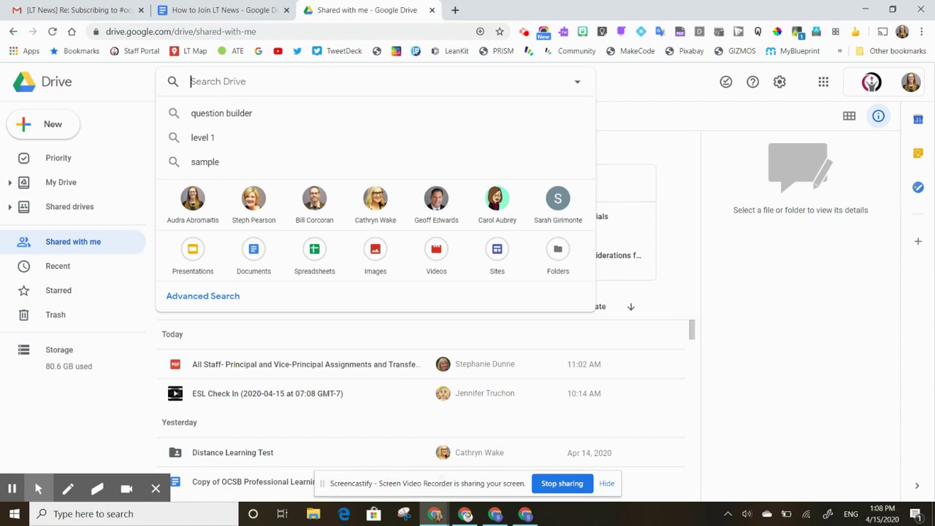
{"action": "type", "text": "covid"}
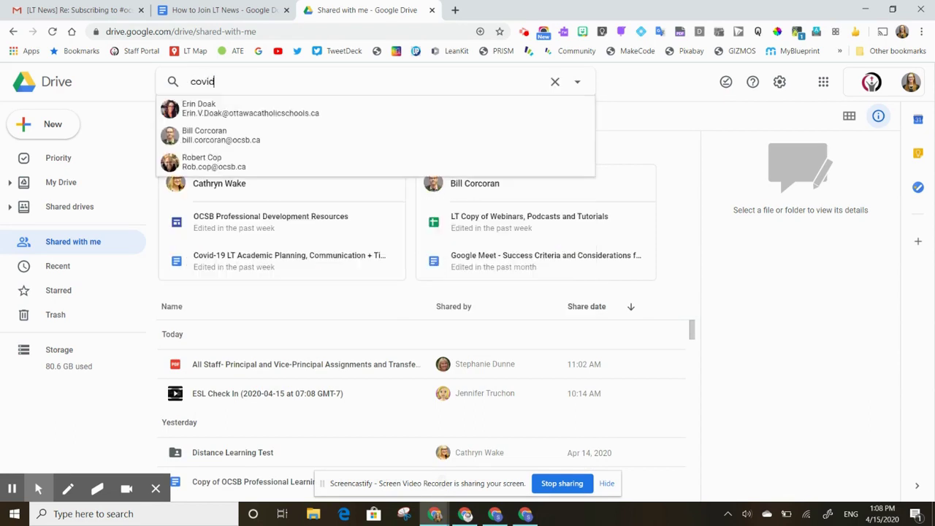
{"action": "key", "text": "Return"}
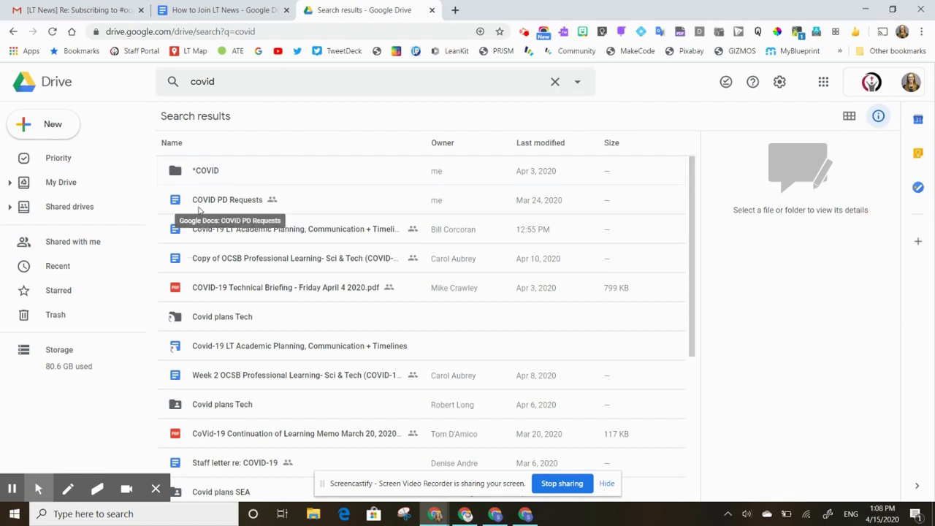
{"action": "left_click", "coordinate": [205, 210]}
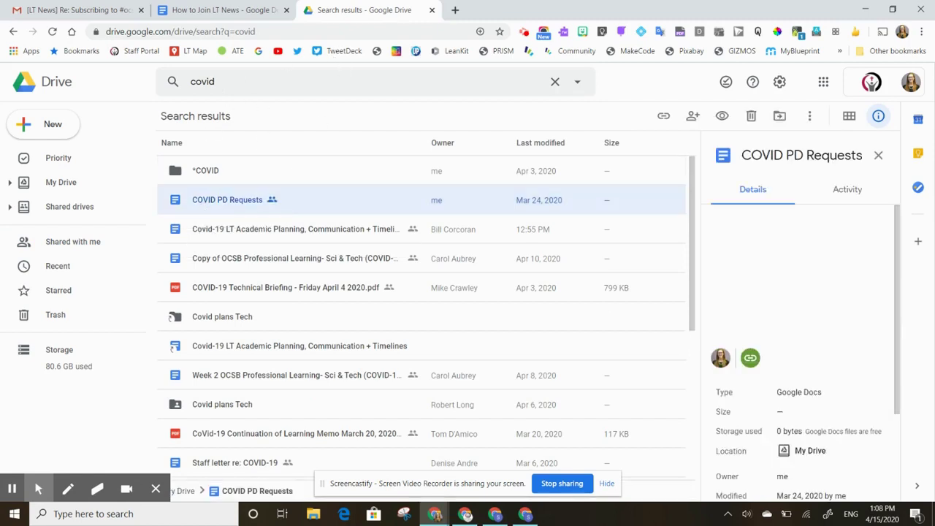
{"action": "left_click", "coordinate": [209, 239]}
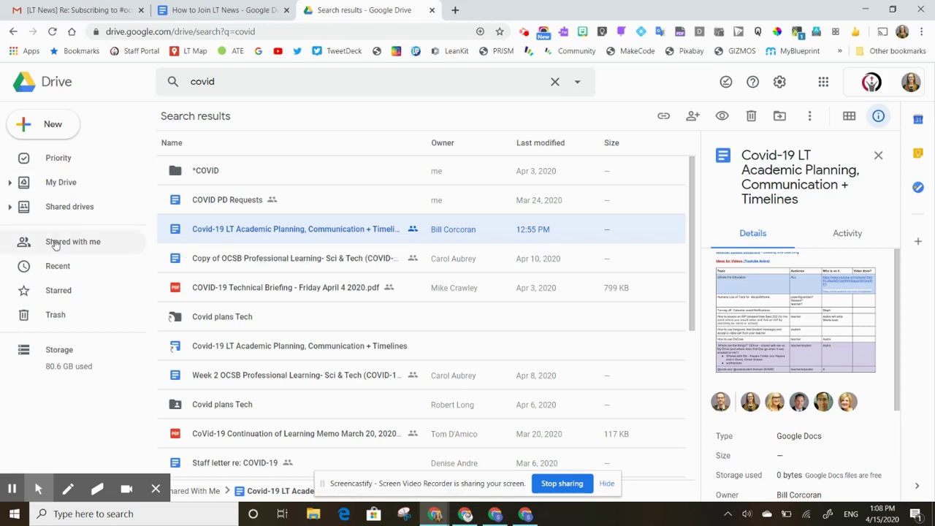
{"action": "double_click", "coordinate": [235, 81]}
{"action": "left_click", "coordinate": [577, 86]}
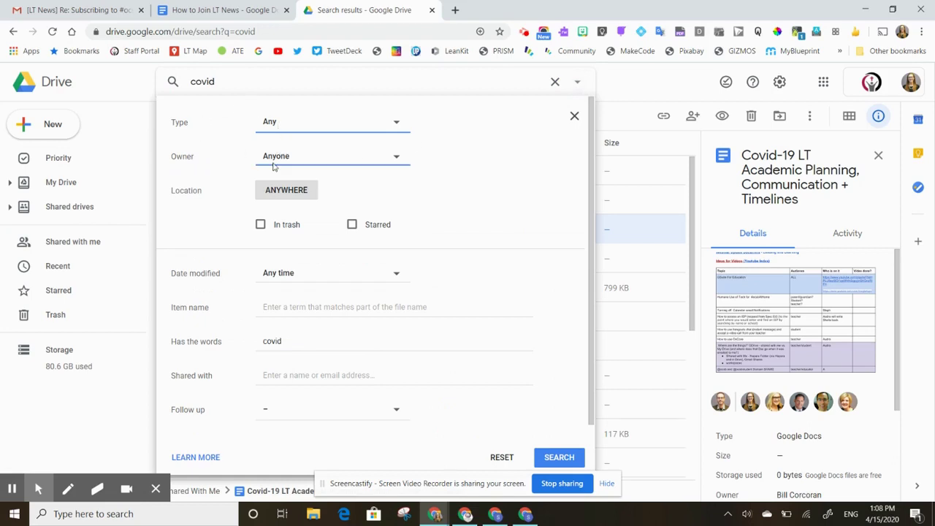
Step: Set Owner to a specific colleague and rerun the covid search, leaving two LT Academic documents
{"action": "left_click", "coordinate": [297, 160]}
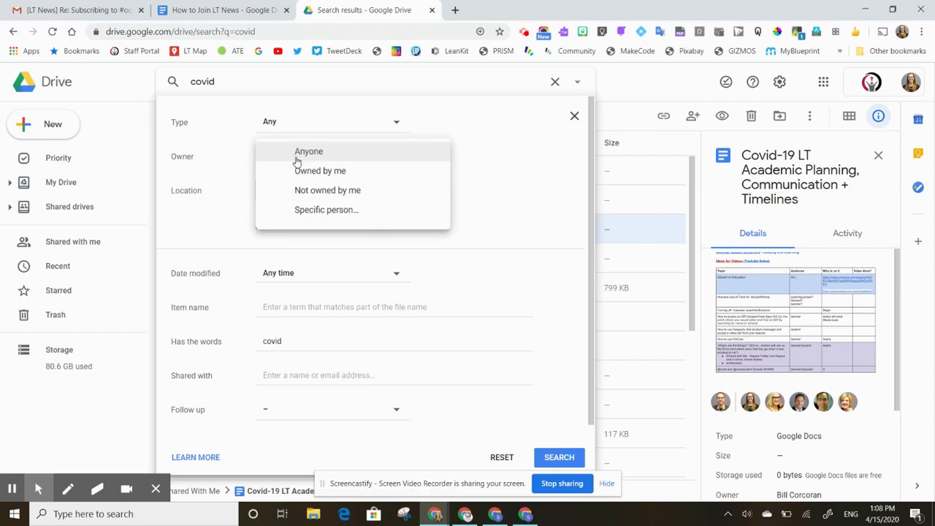
{"action": "left_click", "coordinate": [236, 160]}
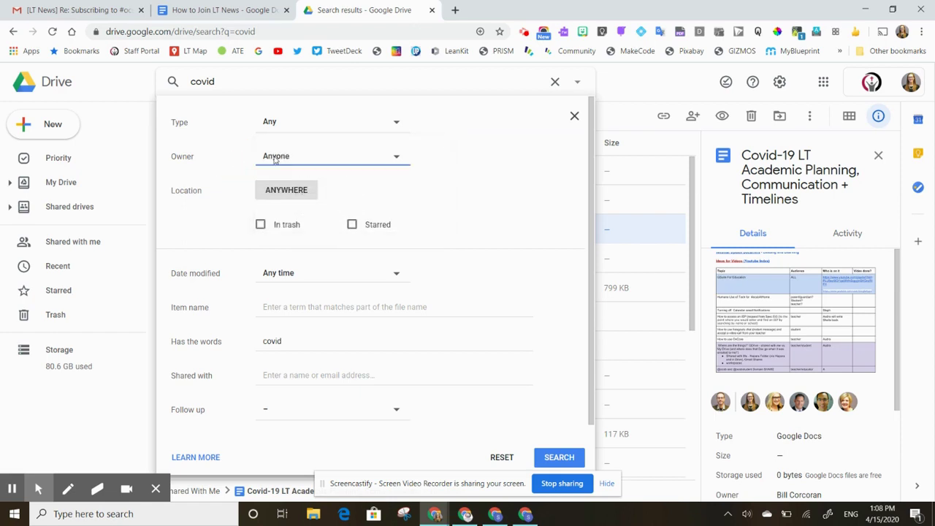
{"action": "left_click", "coordinate": [280, 160]}
{"action": "left_click", "coordinate": [319, 217]}
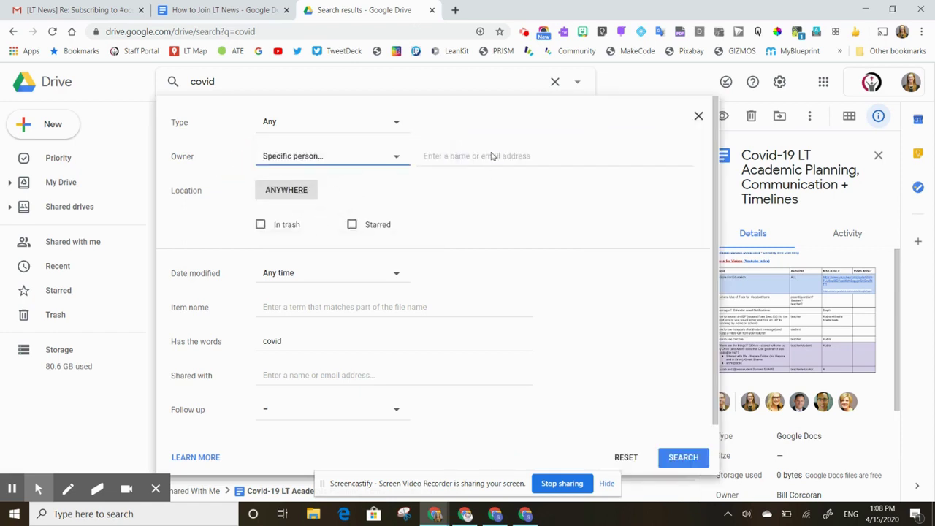
{"action": "left_click", "coordinate": [486, 155]}
{"action": "type", "text": "bill"}
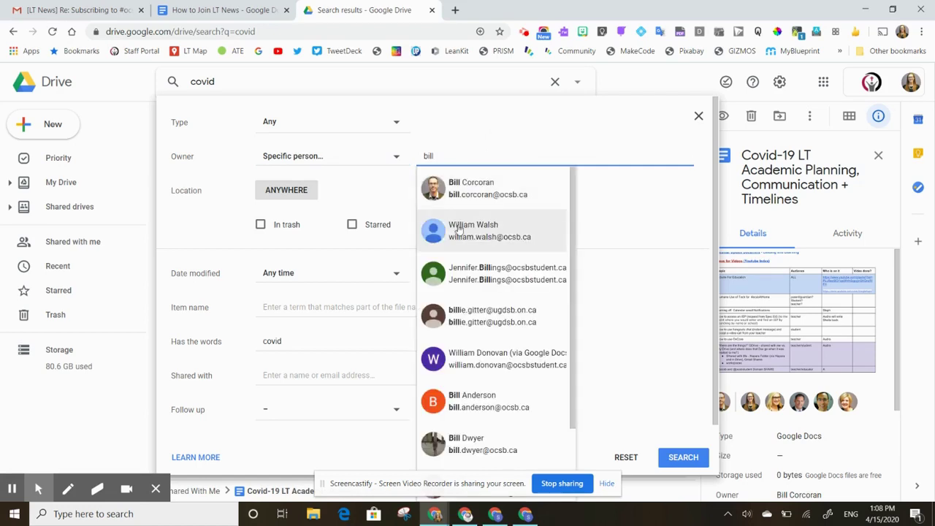
{"action": "left_click", "coordinate": [470, 190]}
{"action": "left_click", "coordinate": [683, 457]}
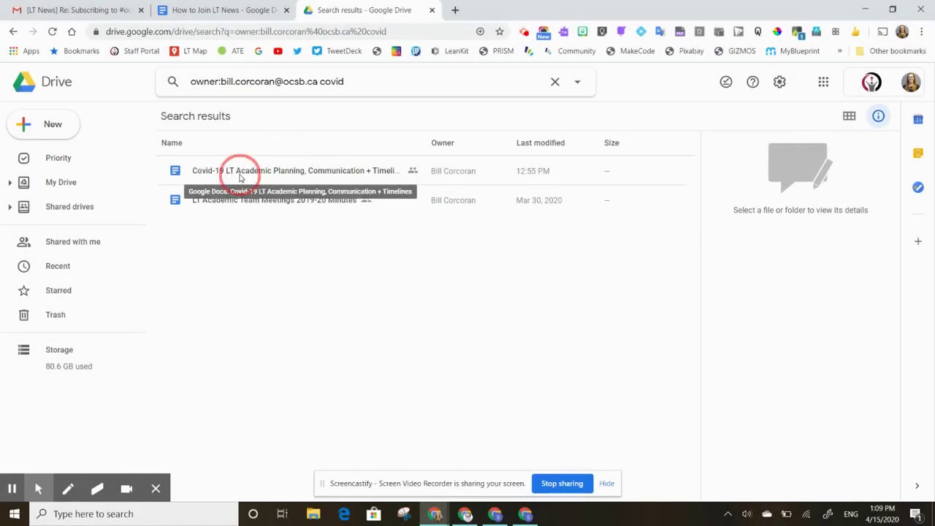
Step: Add a shortcut to the Covid-19 LT Academic Planning document in My Drive's *LT Stuff folder
{"action": "left_click", "coordinate": [246, 171]}
{"action": "right_click", "coordinate": [239, 175]}
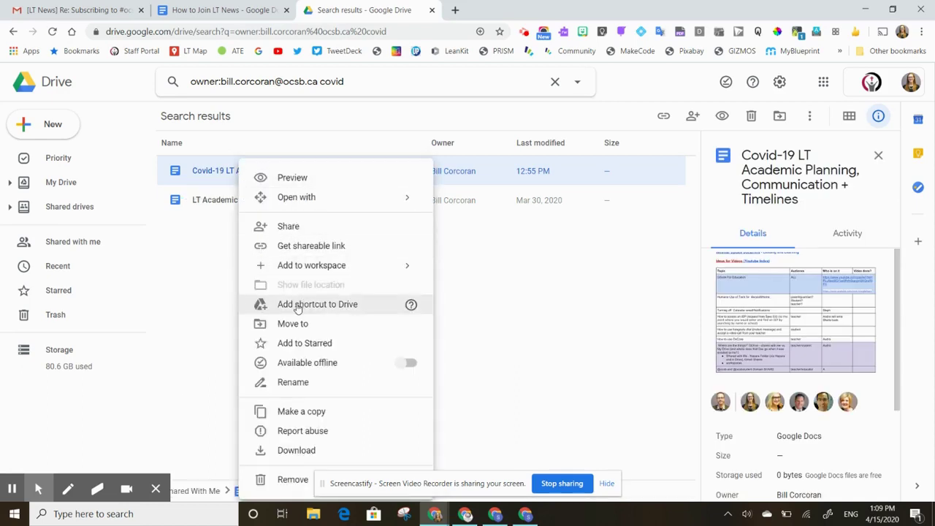
{"action": "left_click", "coordinate": [298, 305]}
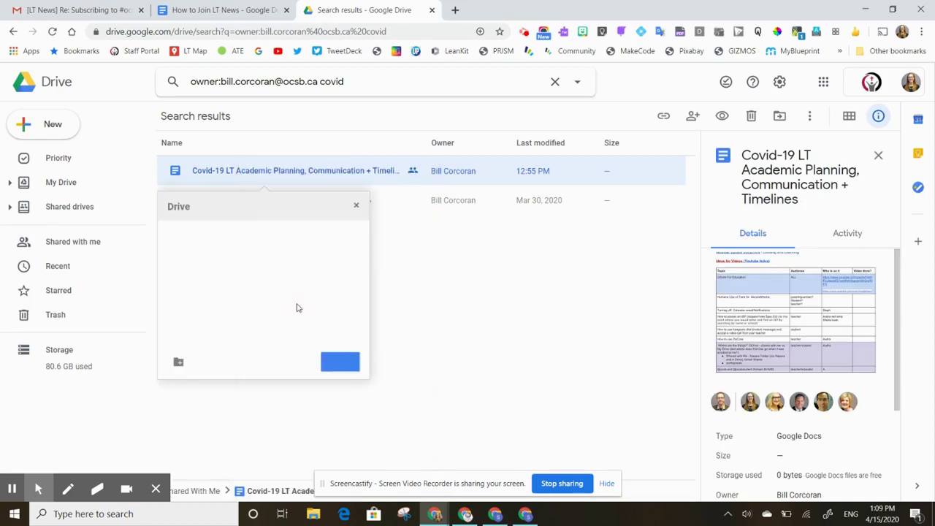
{"action": "left_click", "coordinate": [361, 232]}
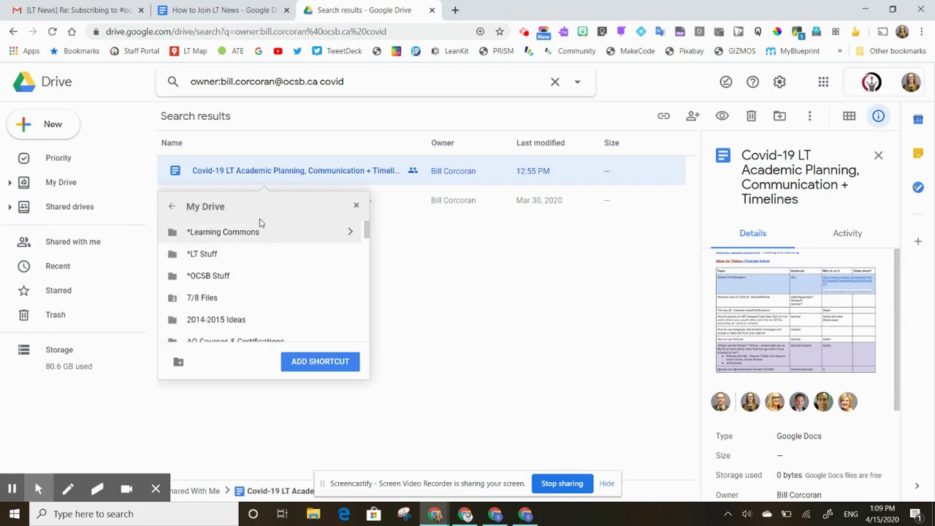
{"action": "left_click", "coordinate": [349, 254]}
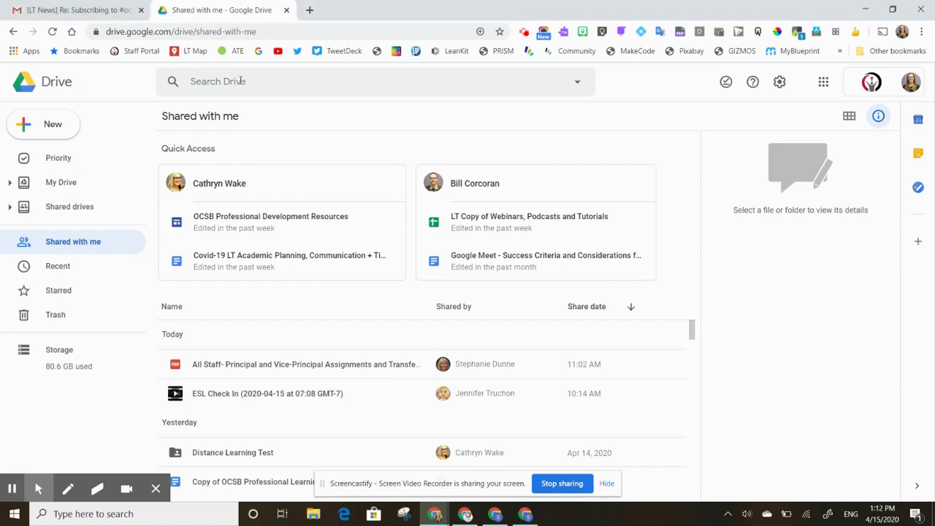
Step: Search Drive for 'cec'
{"action": "left_click", "coordinate": [240, 81]}
{"action": "type", "text": "cec"}
{"action": "key", "text": "Return"}
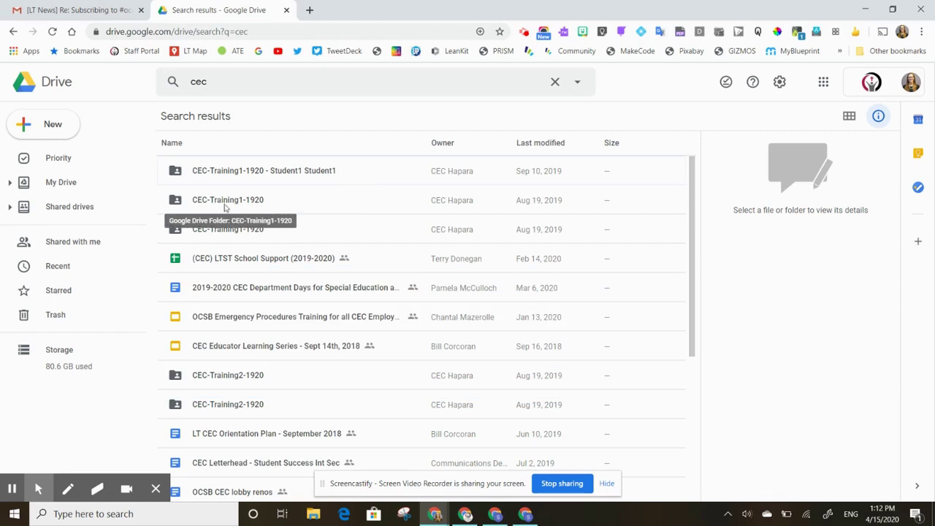
Step: Open the nested CEC-Training1-1920 class folder and bring up its folder actions menu
{"action": "double_click", "coordinate": [221, 209]}
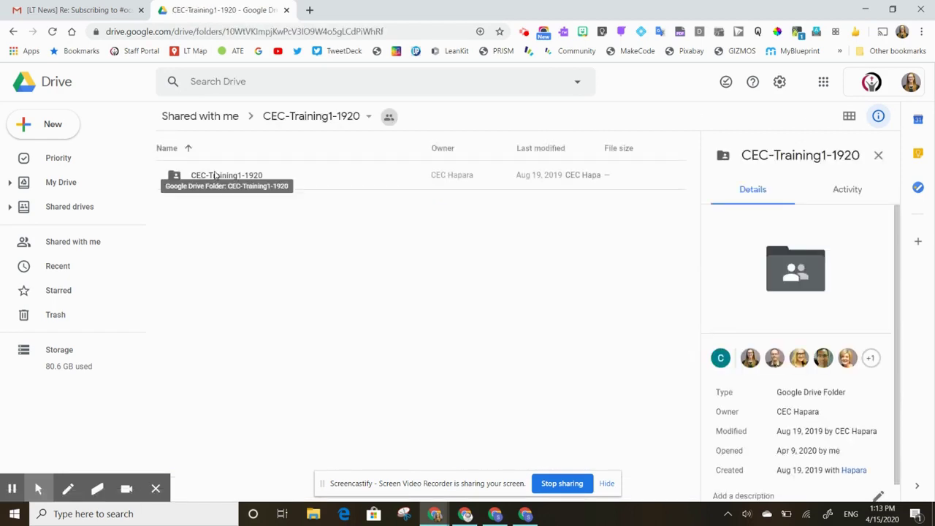
{"action": "double_click", "coordinate": [211, 178]}
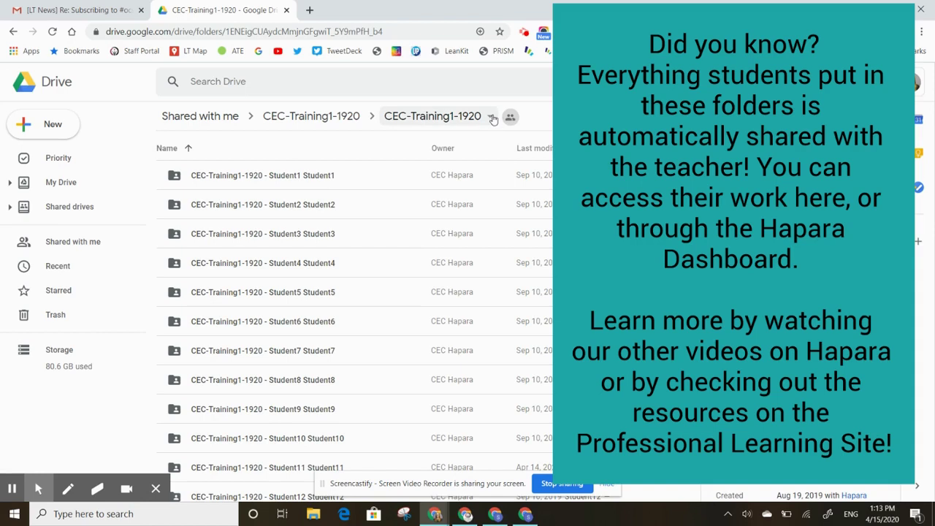
{"action": "left_click", "coordinate": [490, 119]}
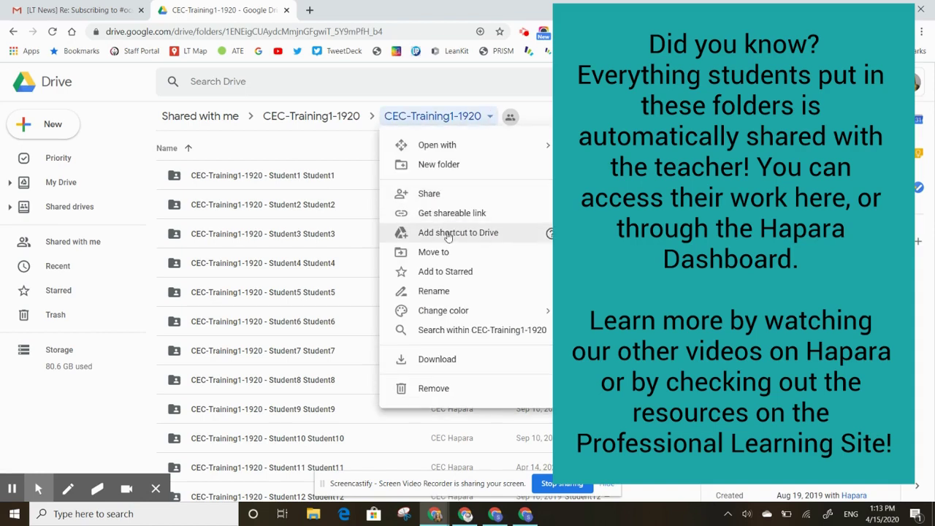